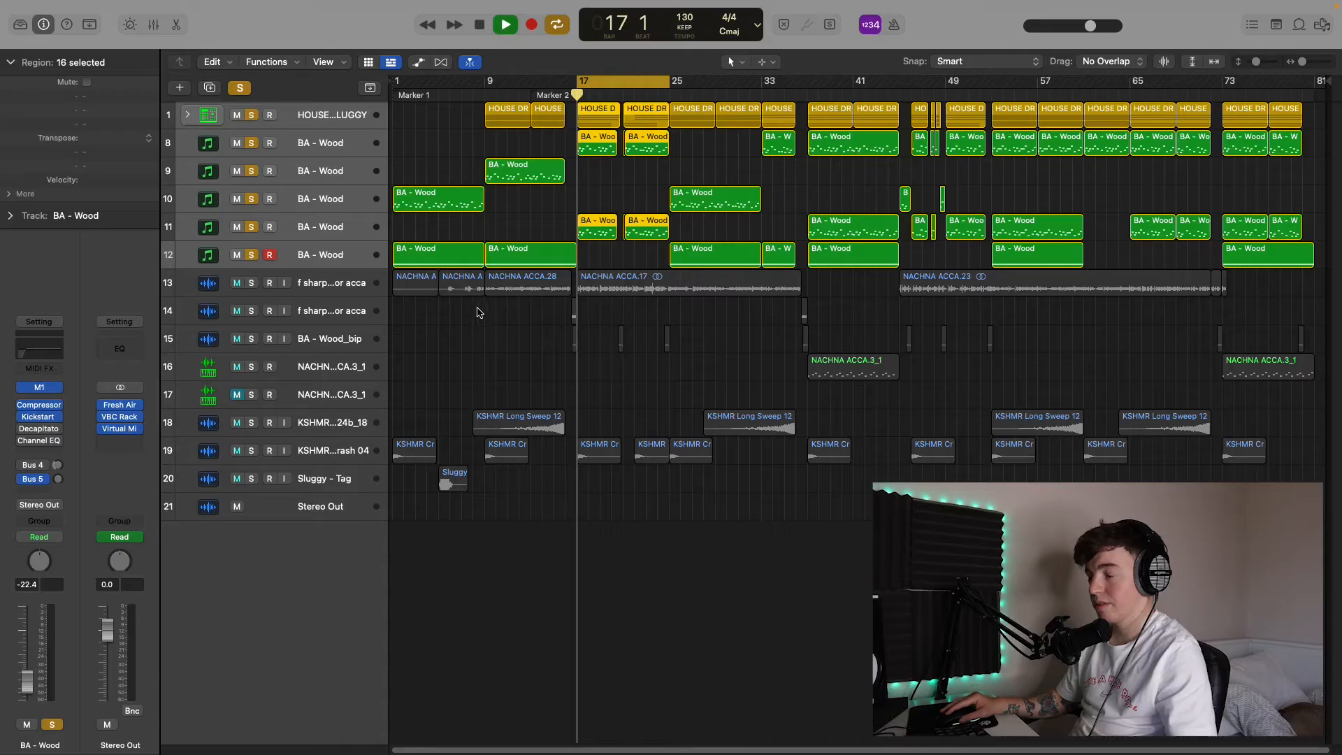
# Clear the region selection and stop playback near bar 22
pyautogui.click(722, 571)
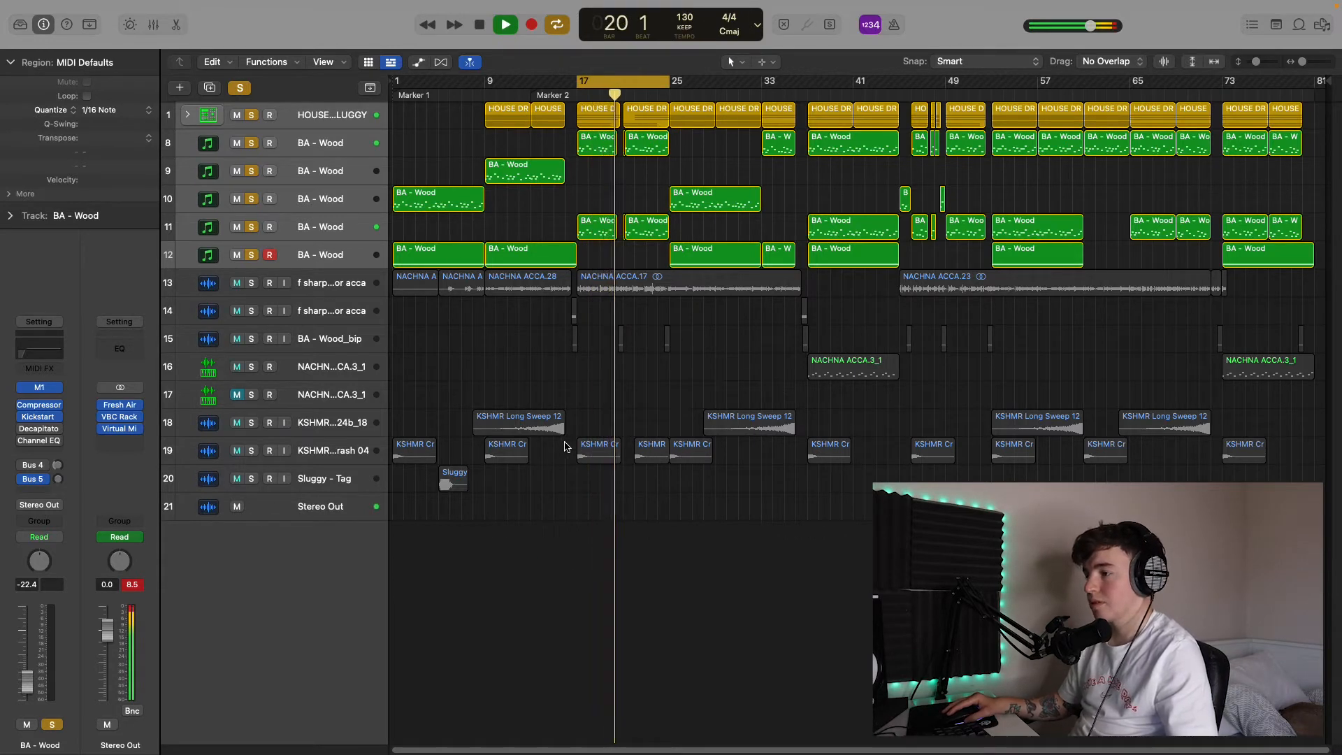
pyautogui.press('space')
pyautogui.press('super+Right')
pyautogui.press('super+Right')
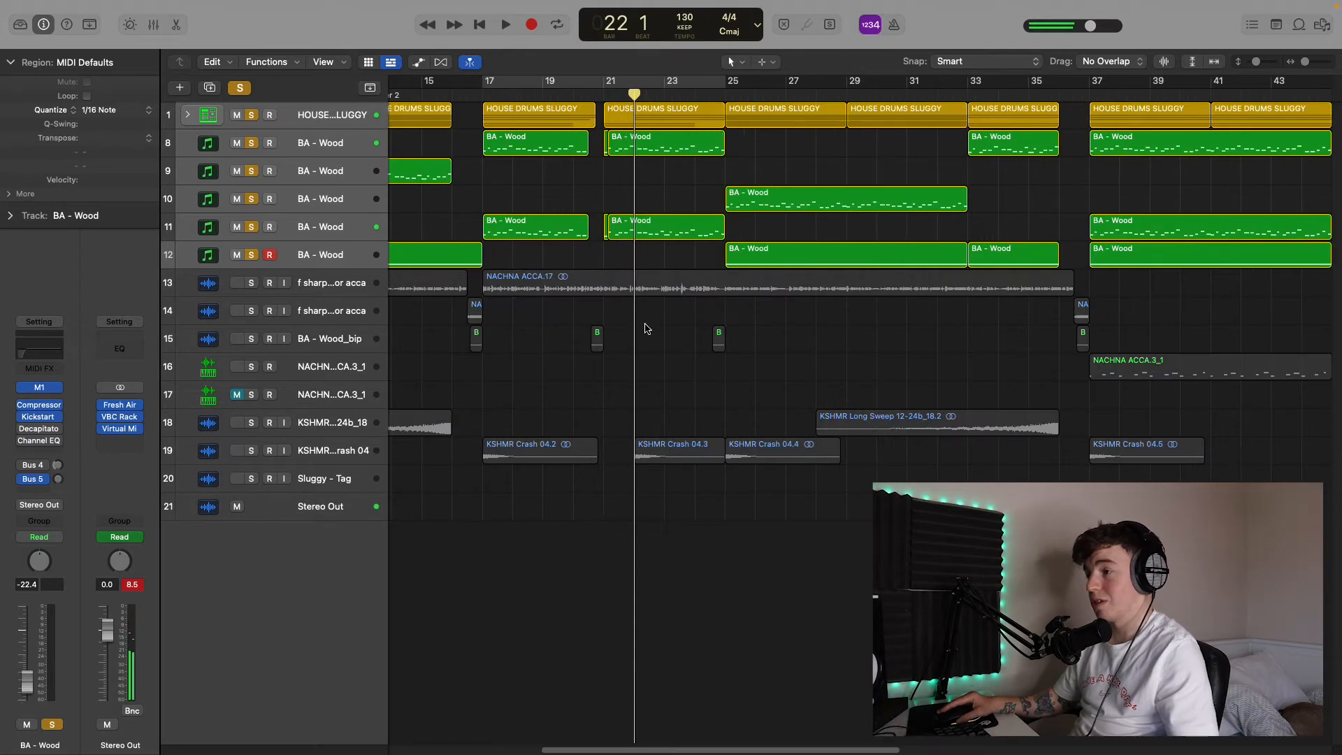
# Turn on looping for bars 17 to 25 and start playback from bar 19, beat 3
pyautogui.click(509, 81)
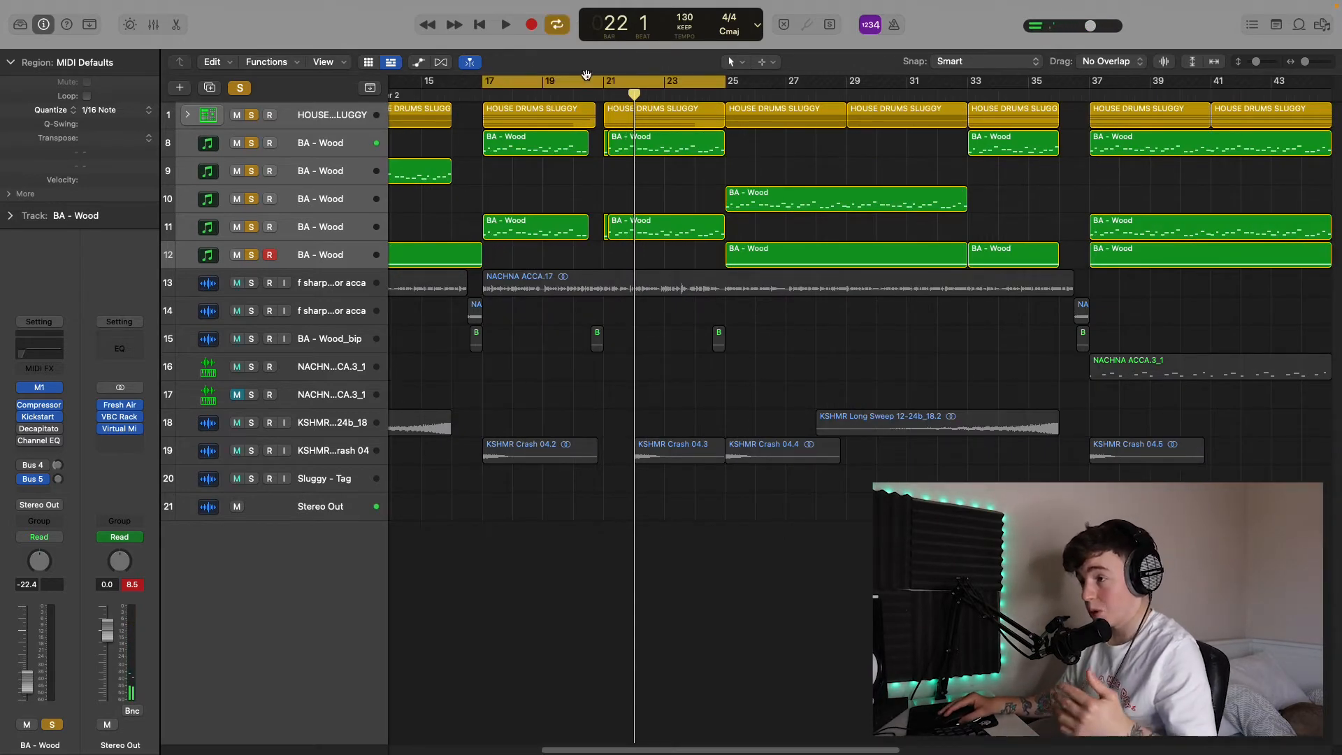
pyautogui.click(555, 96)
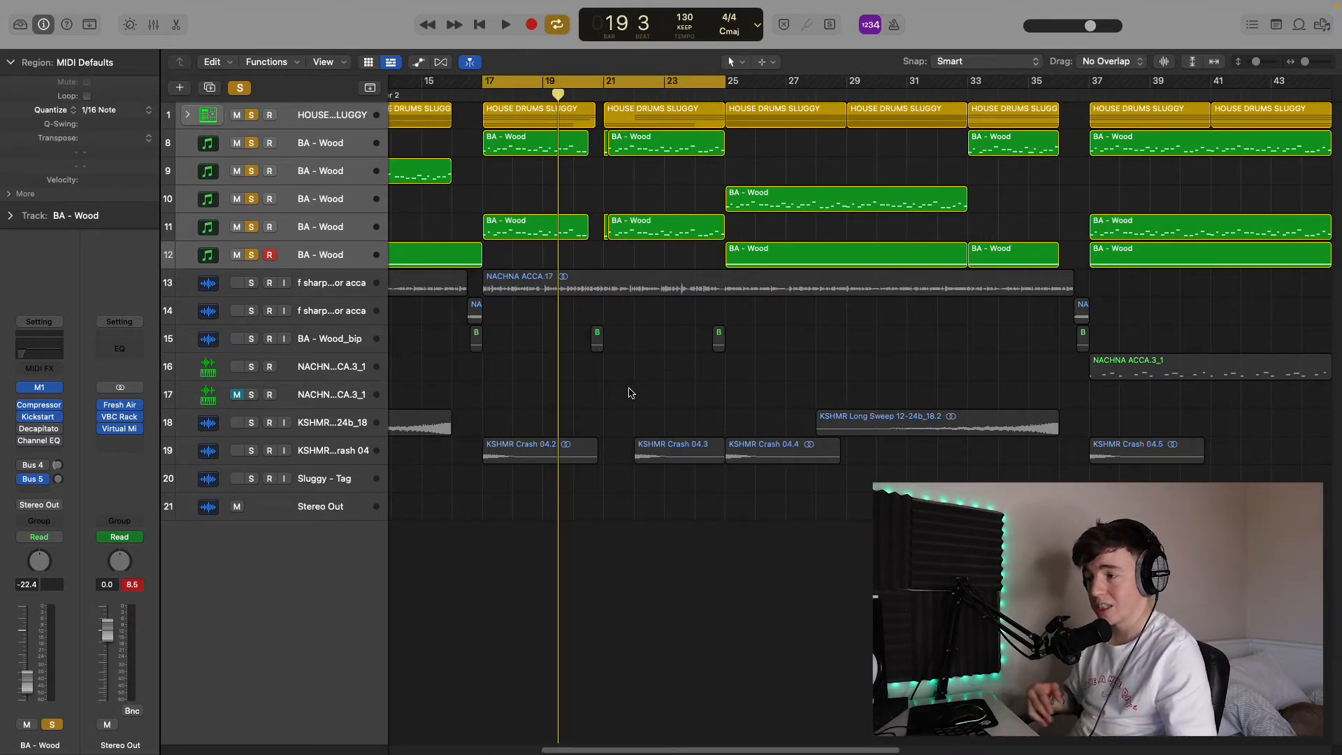
pyautogui.press('space')
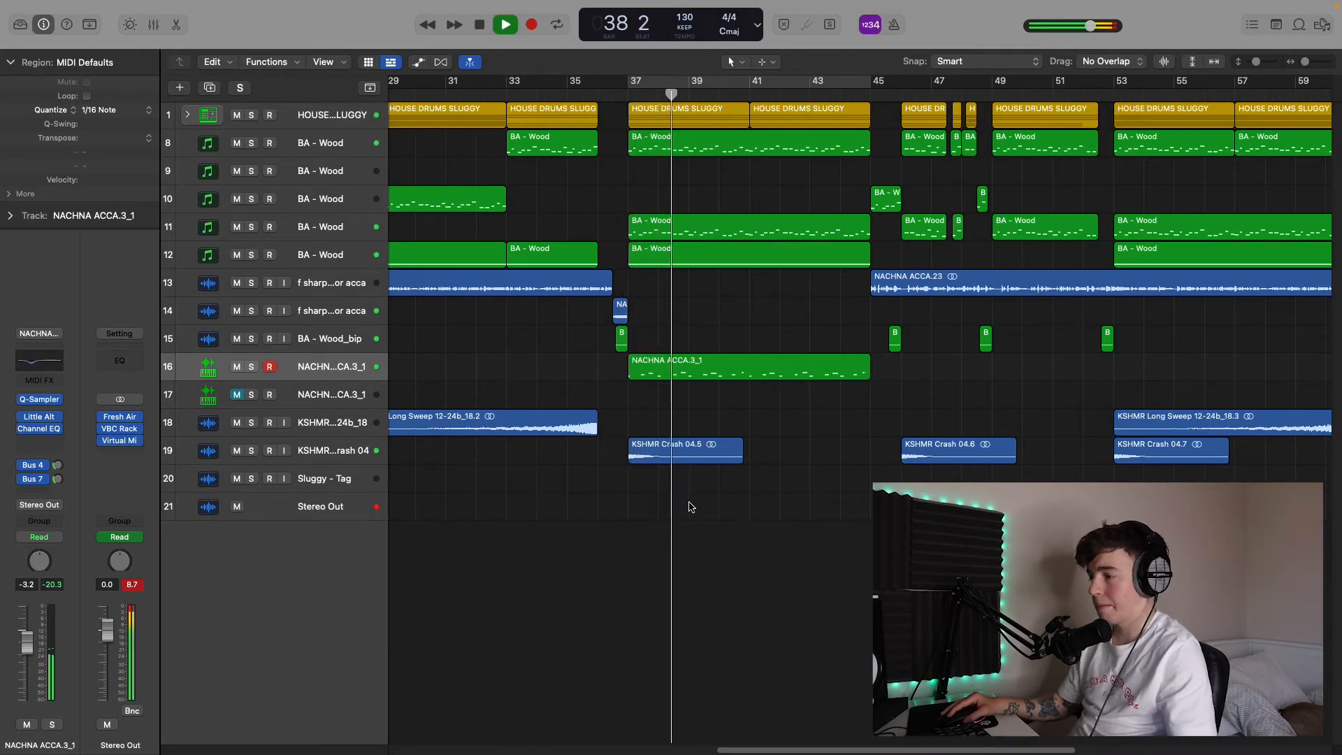
# Delete the muted, empty duplicate NACHNA ACCA.3_1 track beneath the one holding the vocal chop regions
pyautogui.press('z')
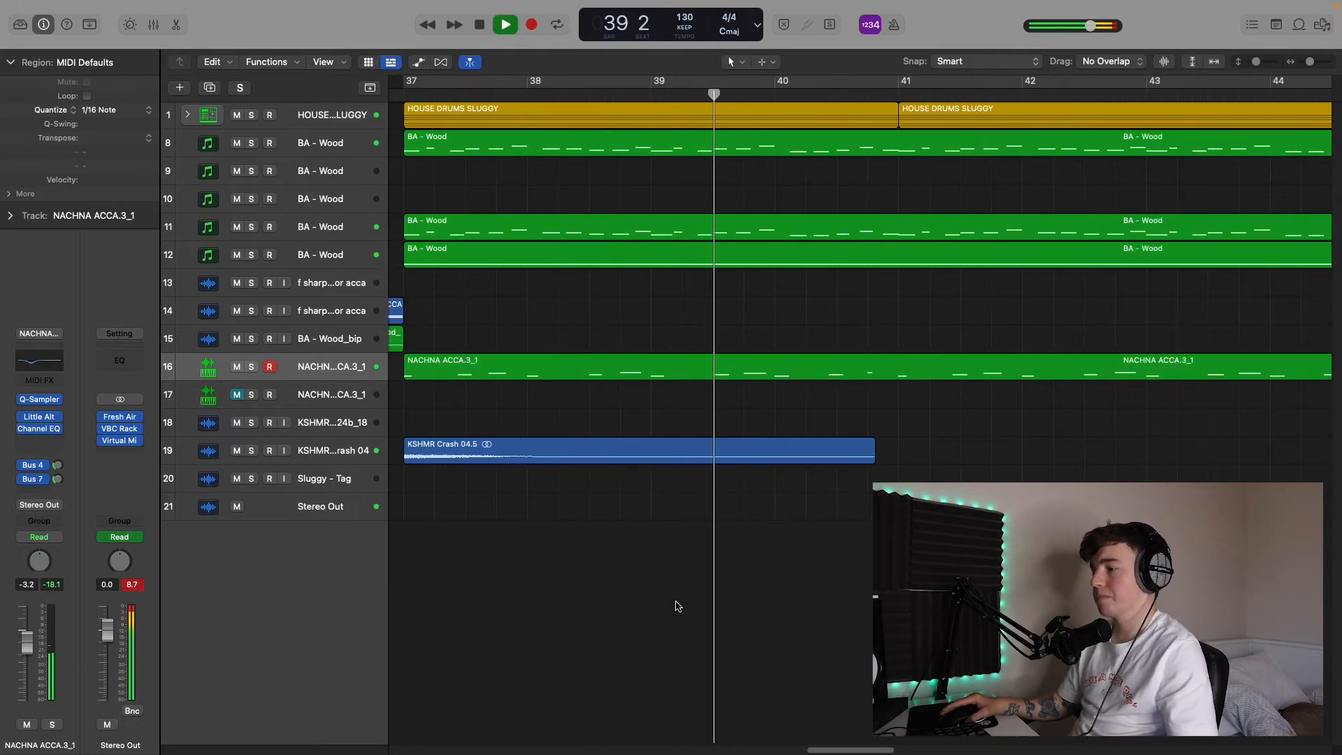
pyautogui.click(345, 400)
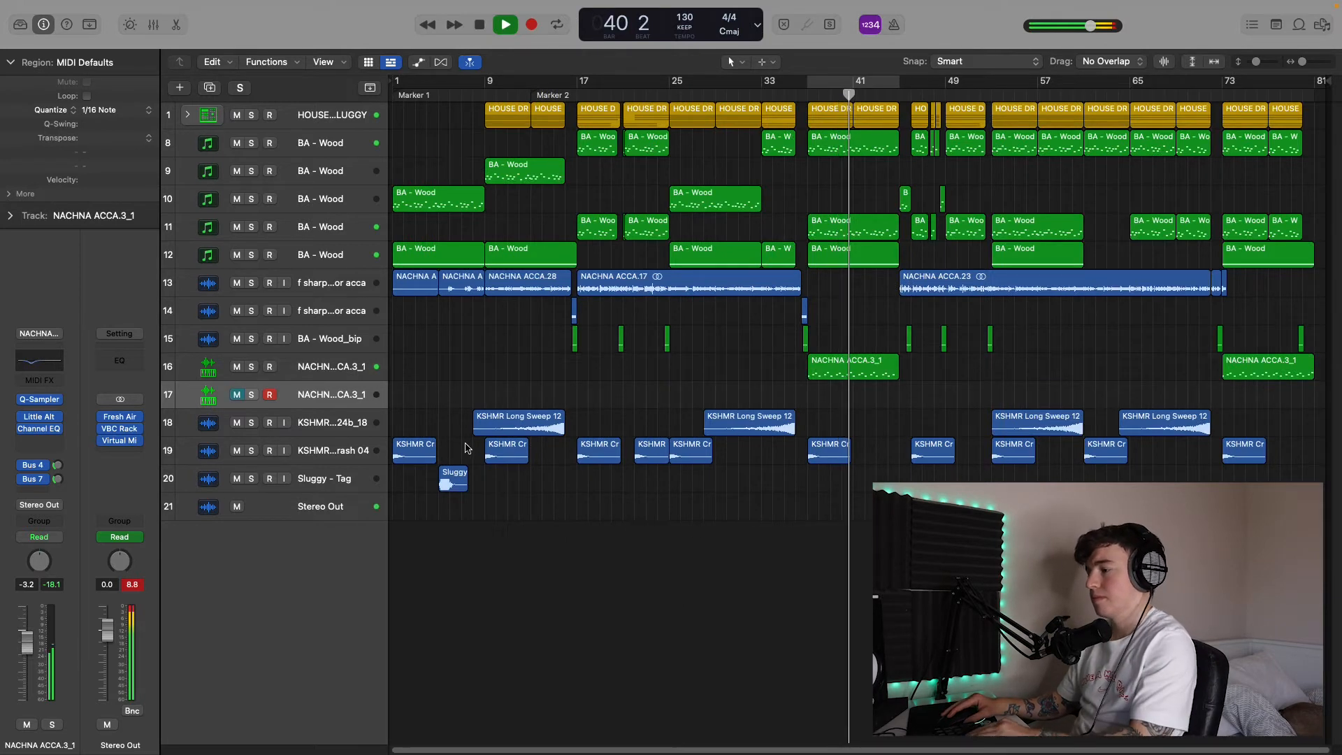
pyautogui.press('BackSpace')
pyautogui.press('z')
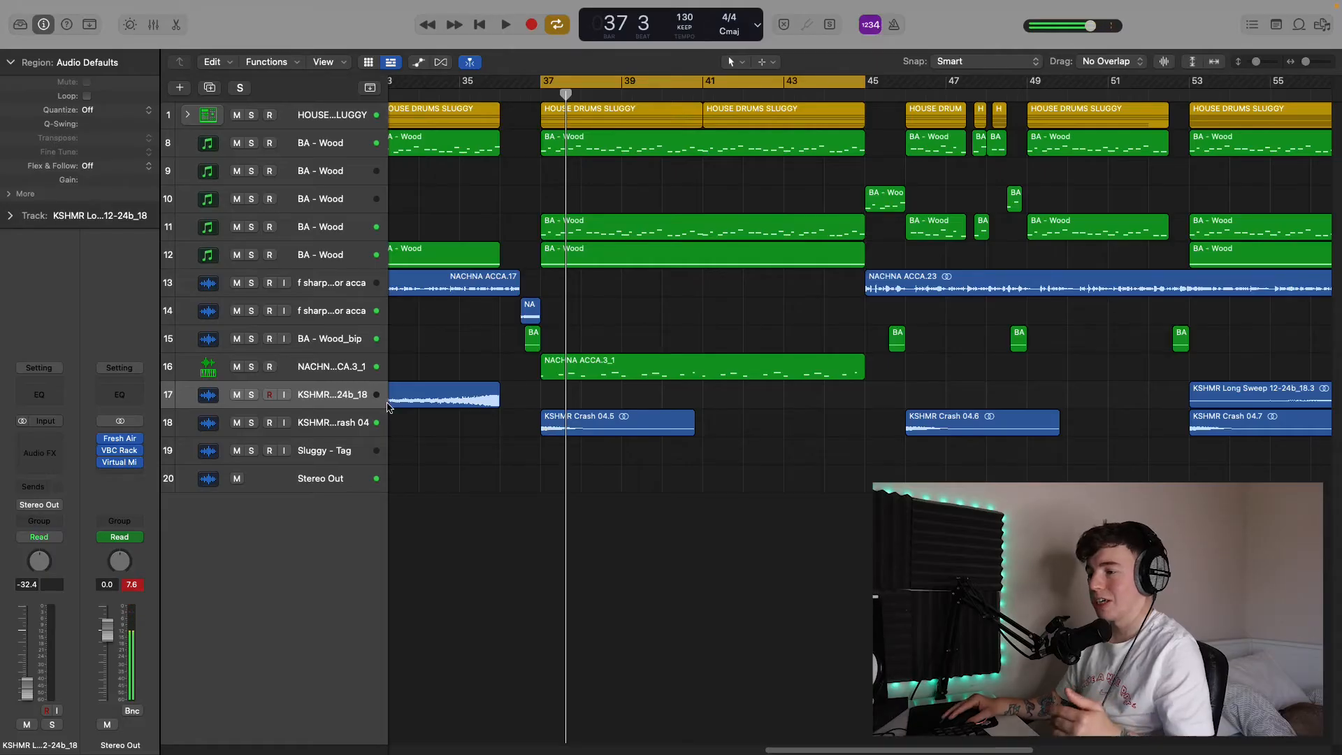
# Select and solo the NACHNA ACCA.3_1 vocal chop region that starts at bar 37
pyautogui.click(559, 369)
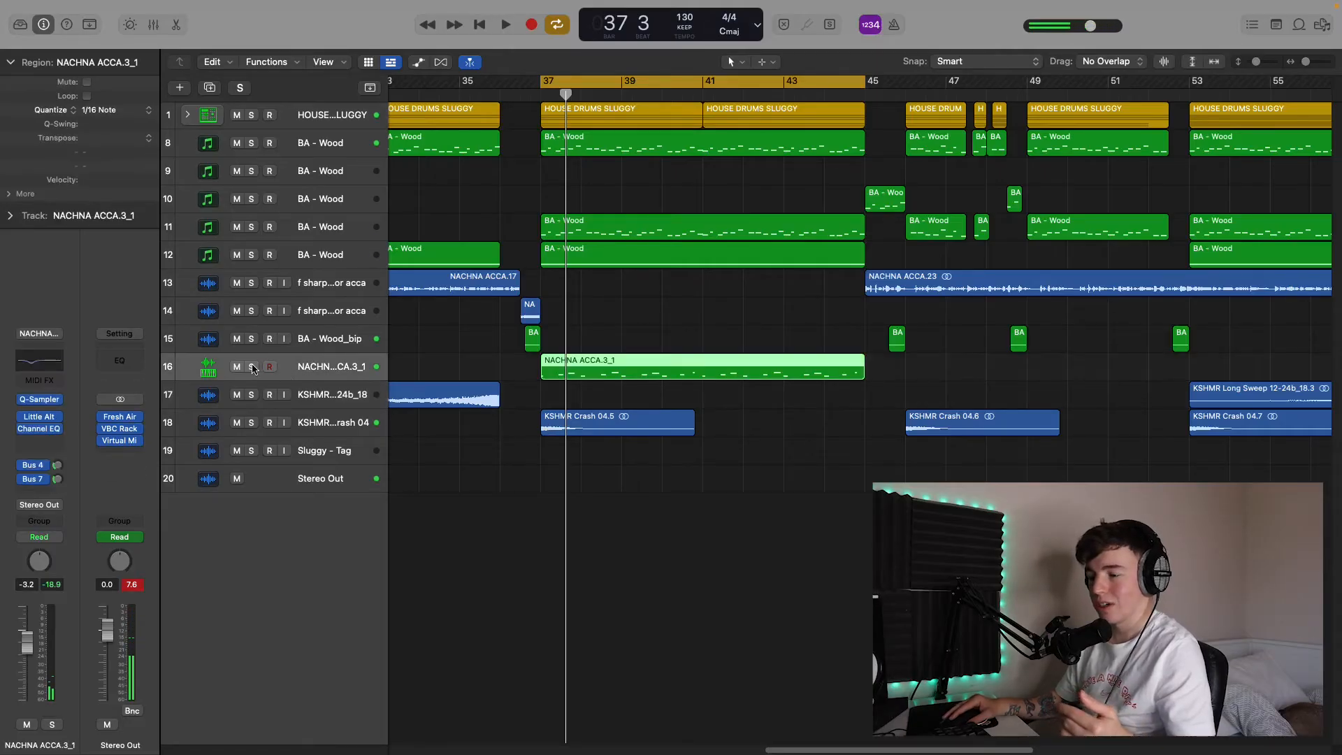
pyautogui.hotkey('ctrl', 's')
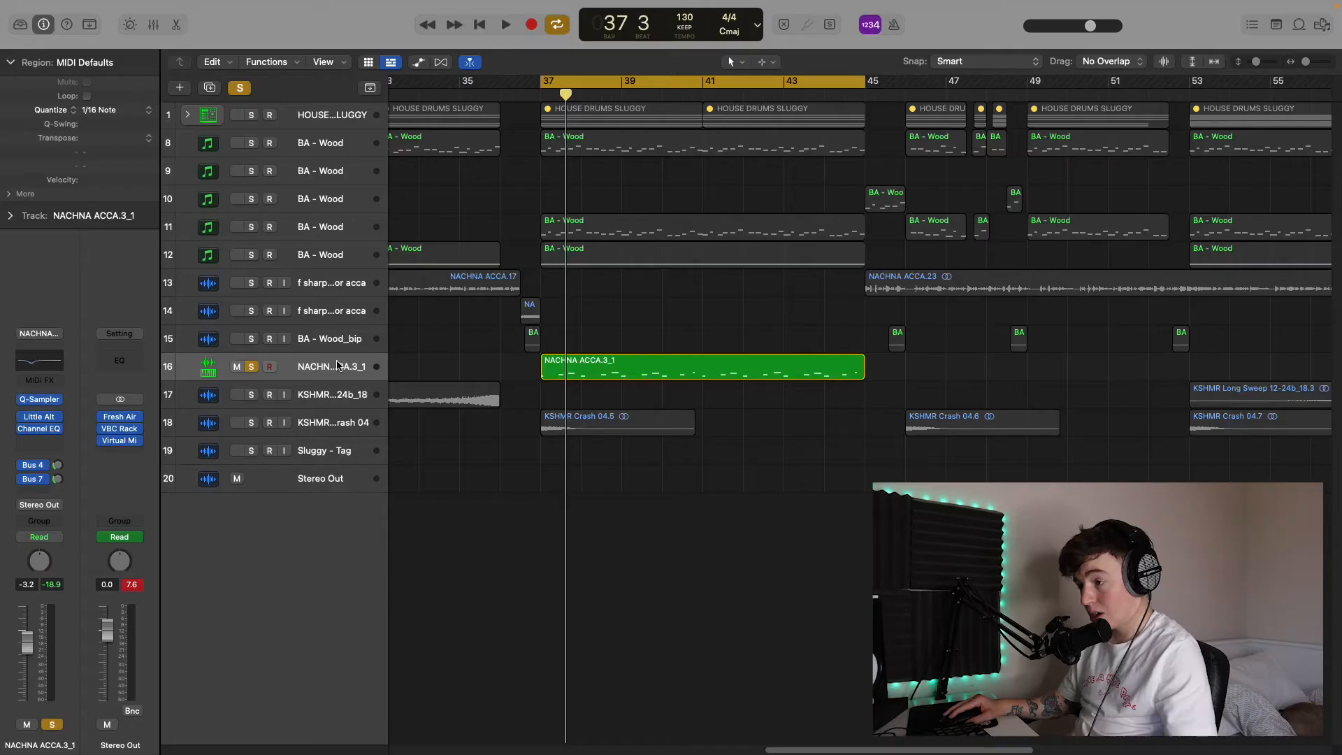
pyautogui.click(666, 376)
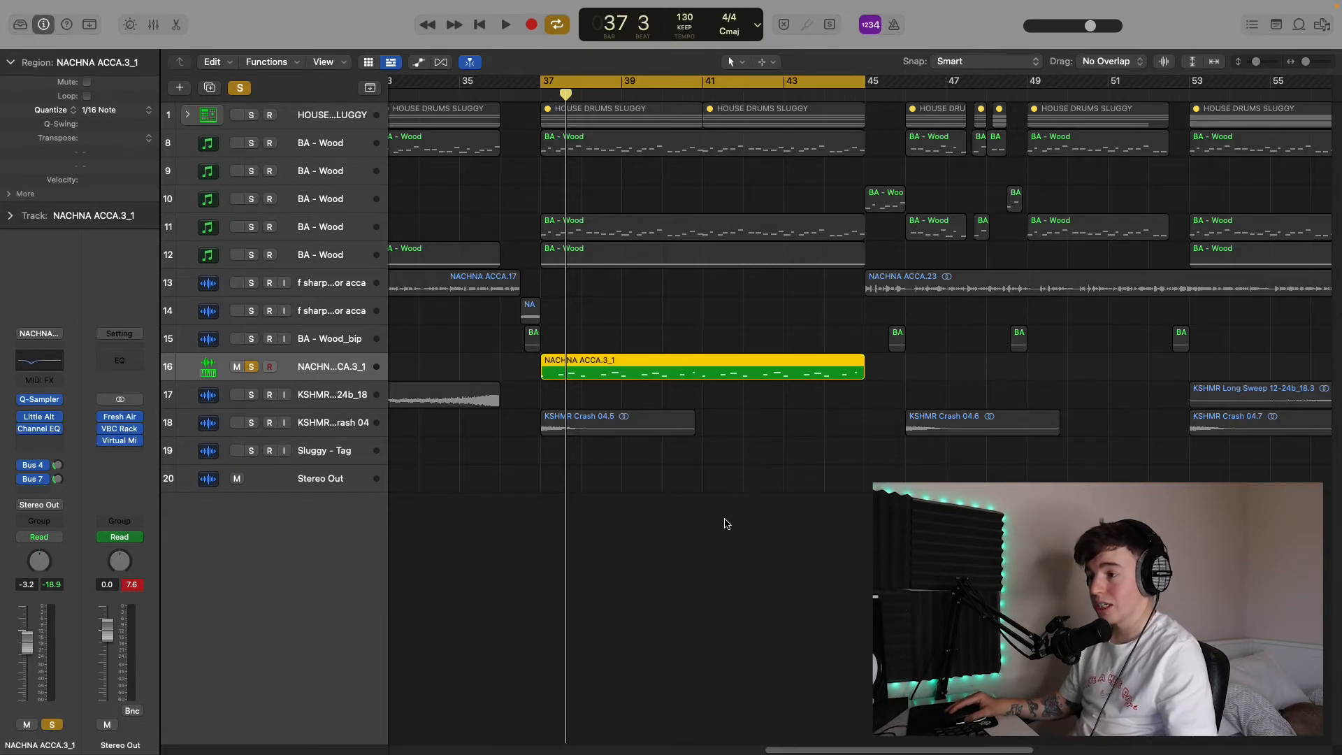
# Open Quick Sampler and Musical Typing for the vocal chop track, checking Classic mode before returning to Slice mode
pyautogui.click(39, 399)
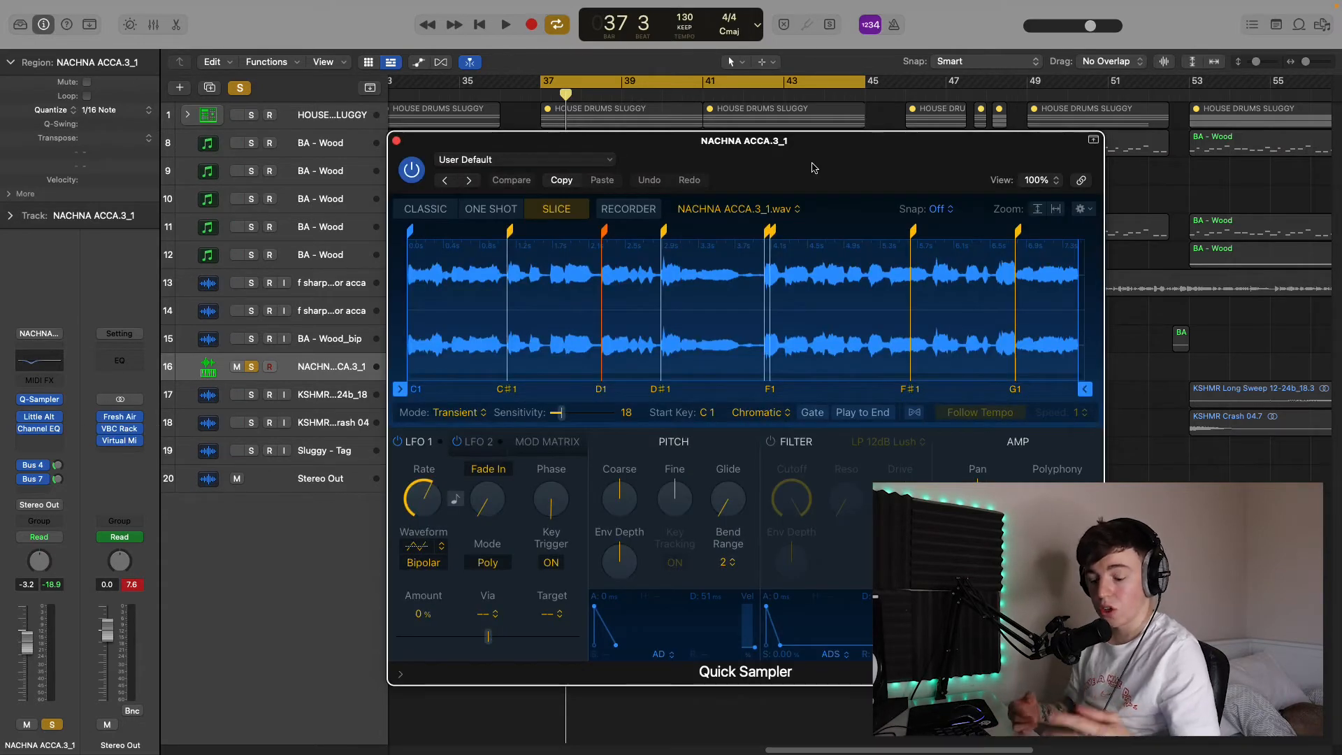
pyautogui.press('super+k')
pyautogui.moveTo(813, 168); pyautogui.dragTo(747, 144)
pyautogui.click(359, 185)
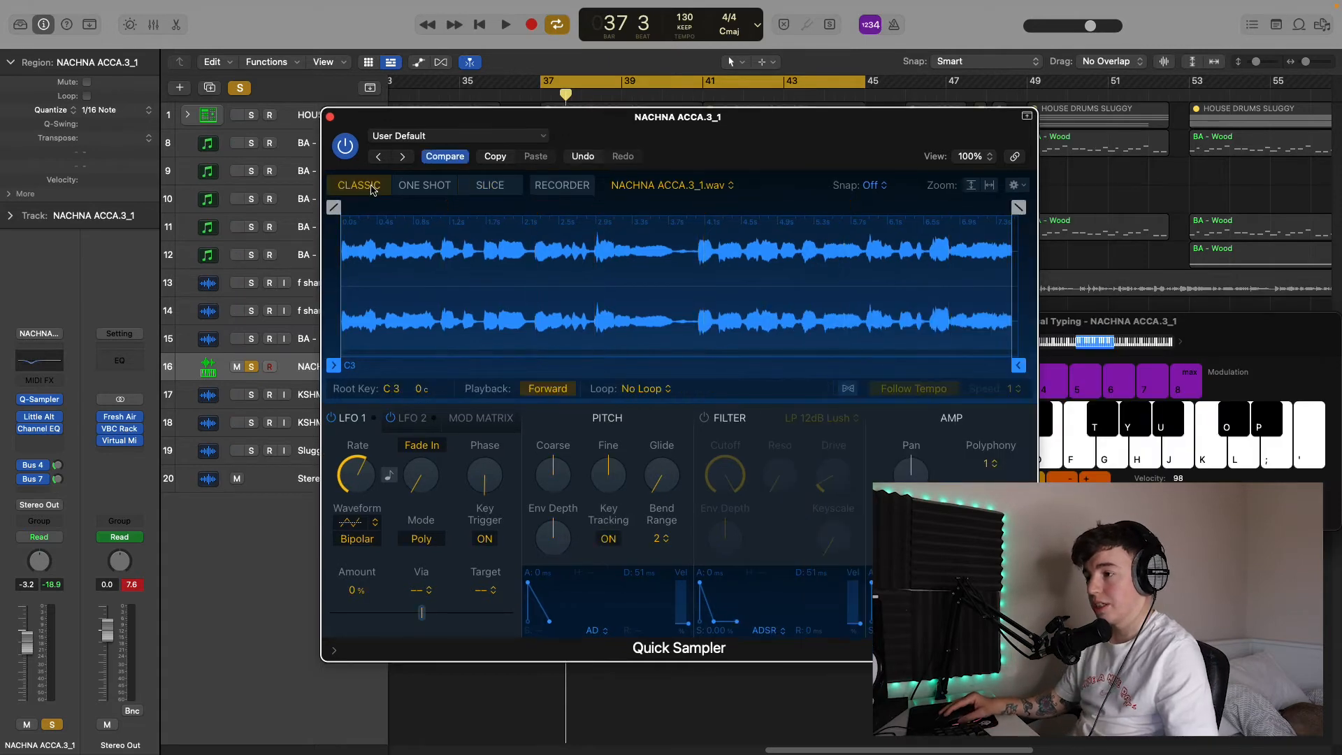
pyautogui.click(490, 184)
pyautogui.moveTo(1235, 340); pyautogui.dragTo(1118, 427)
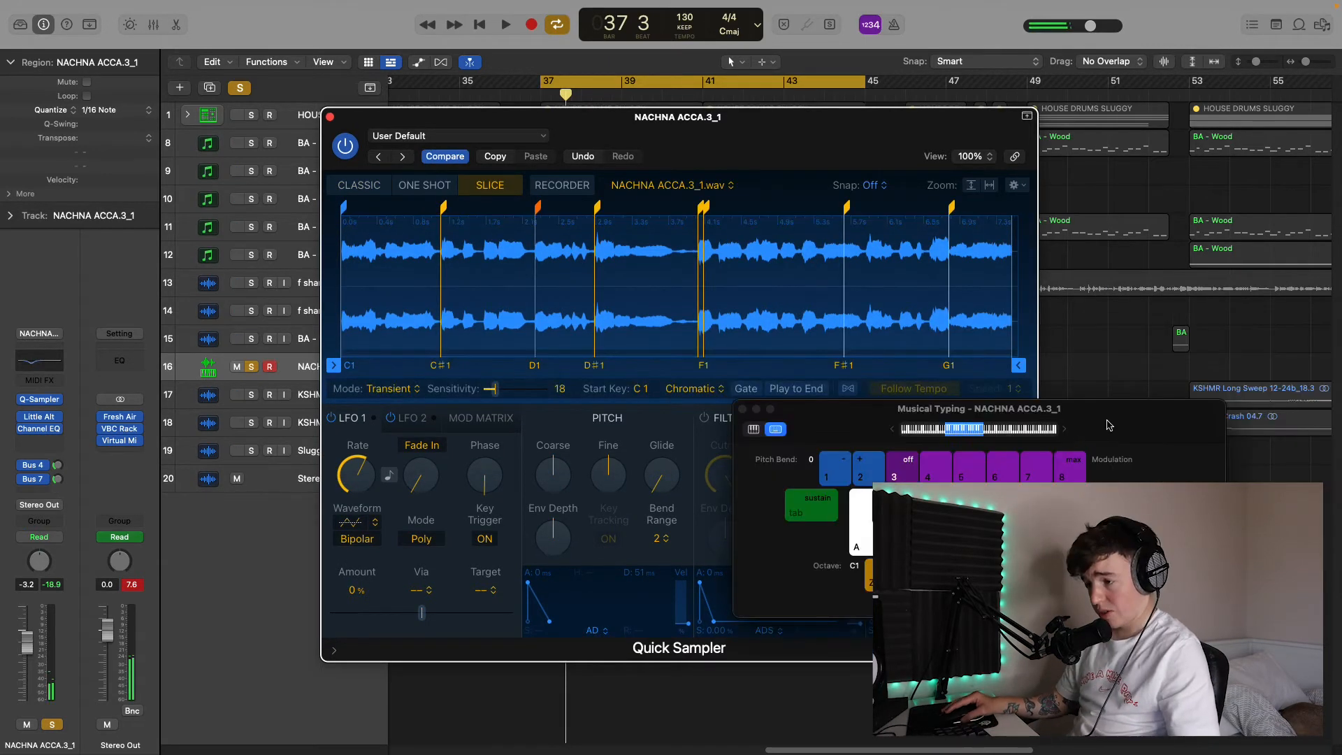
# Audition the vocal slices mapped from C1 to F#1 with Musical Typing, and move the floating windows clear of the waveform
pyautogui.press('a')
pyautogui.press('w')
pyautogui.press('w')
pyautogui.press('s')
pyautogui.press('e')
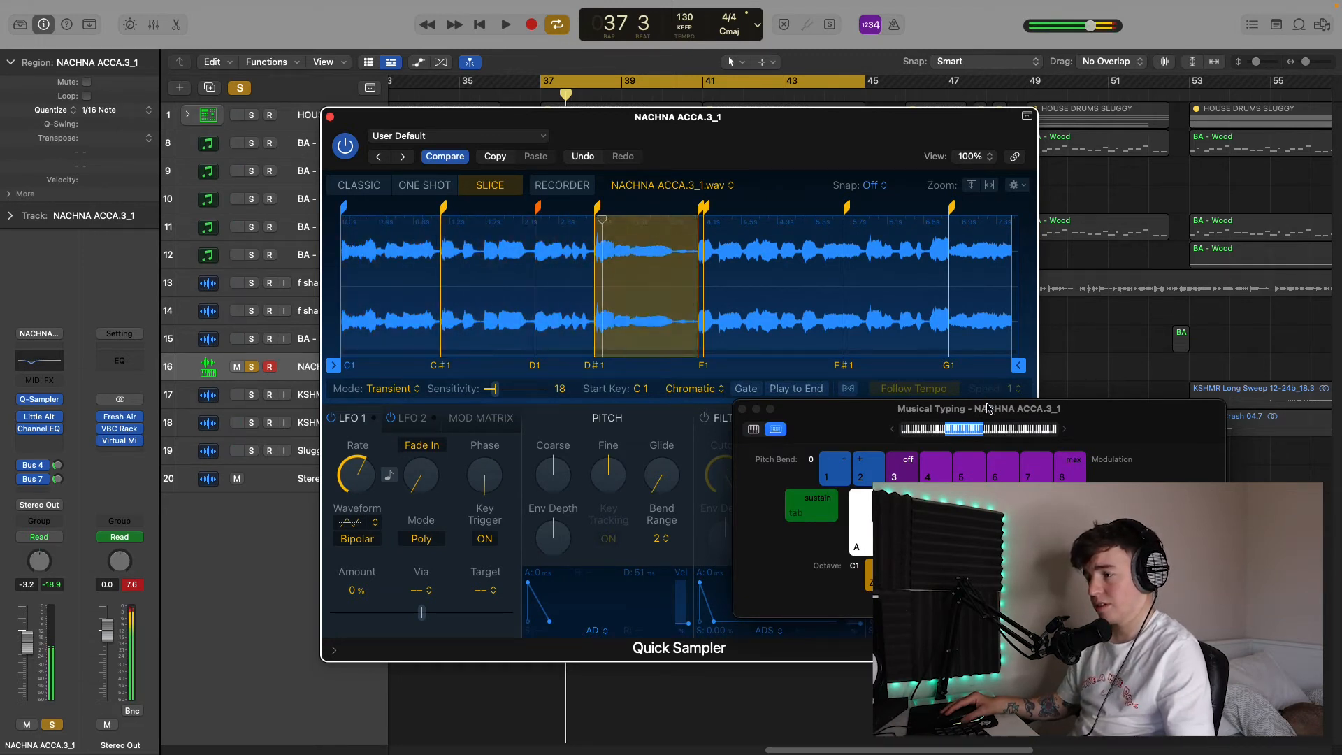
pyautogui.press('f')
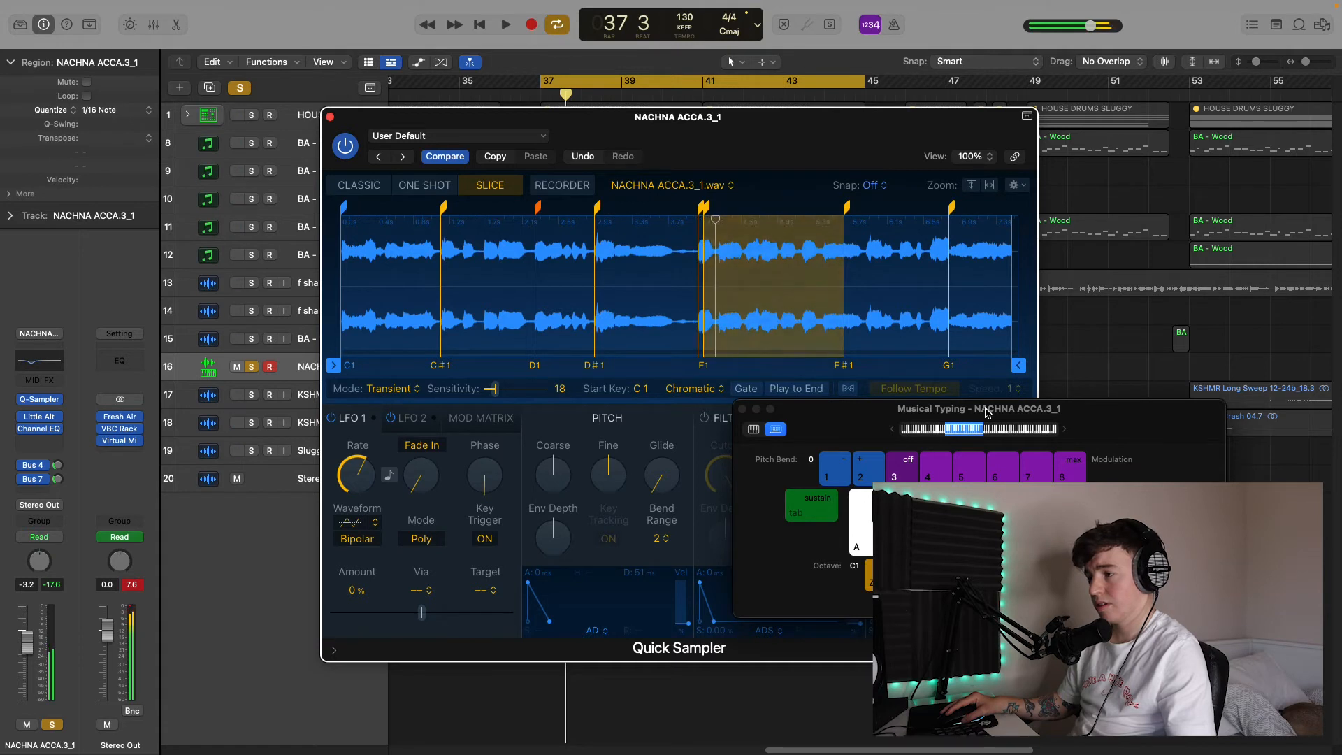
pyautogui.press('t')
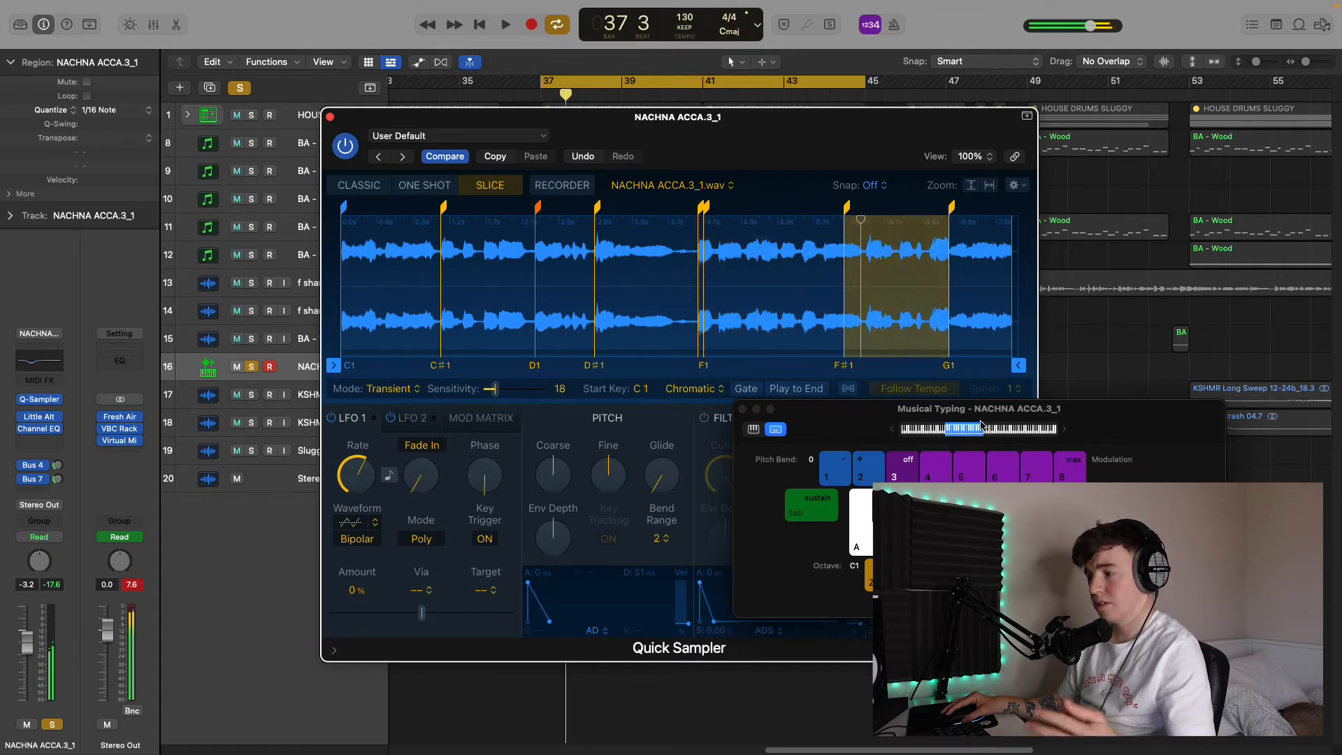
pyautogui.moveTo(1154, 430); pyautogui.dragTo(1214, 470)
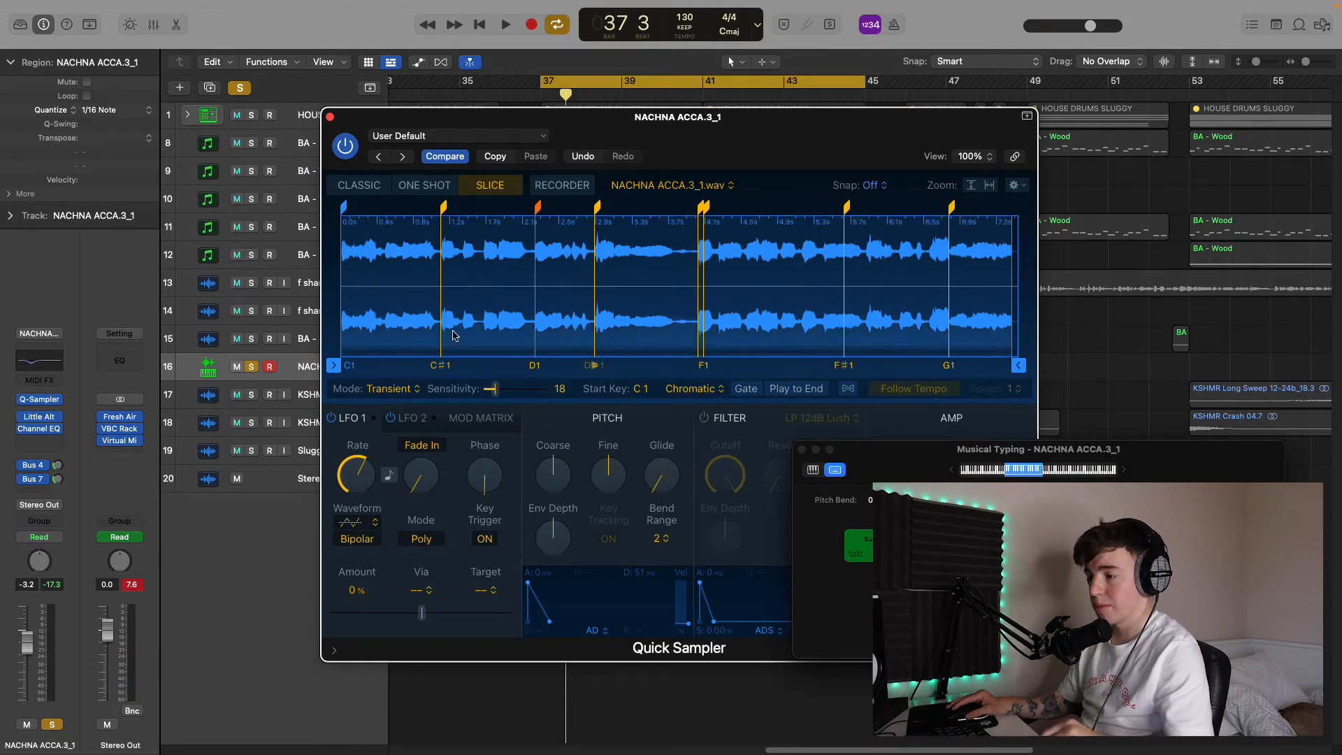
pyautogui.moveTo(727, 149); pyautogui.dragTo(671, 131)
pyautogui.moveTo(500, 114); pyautogui.dragTo(793, 179)
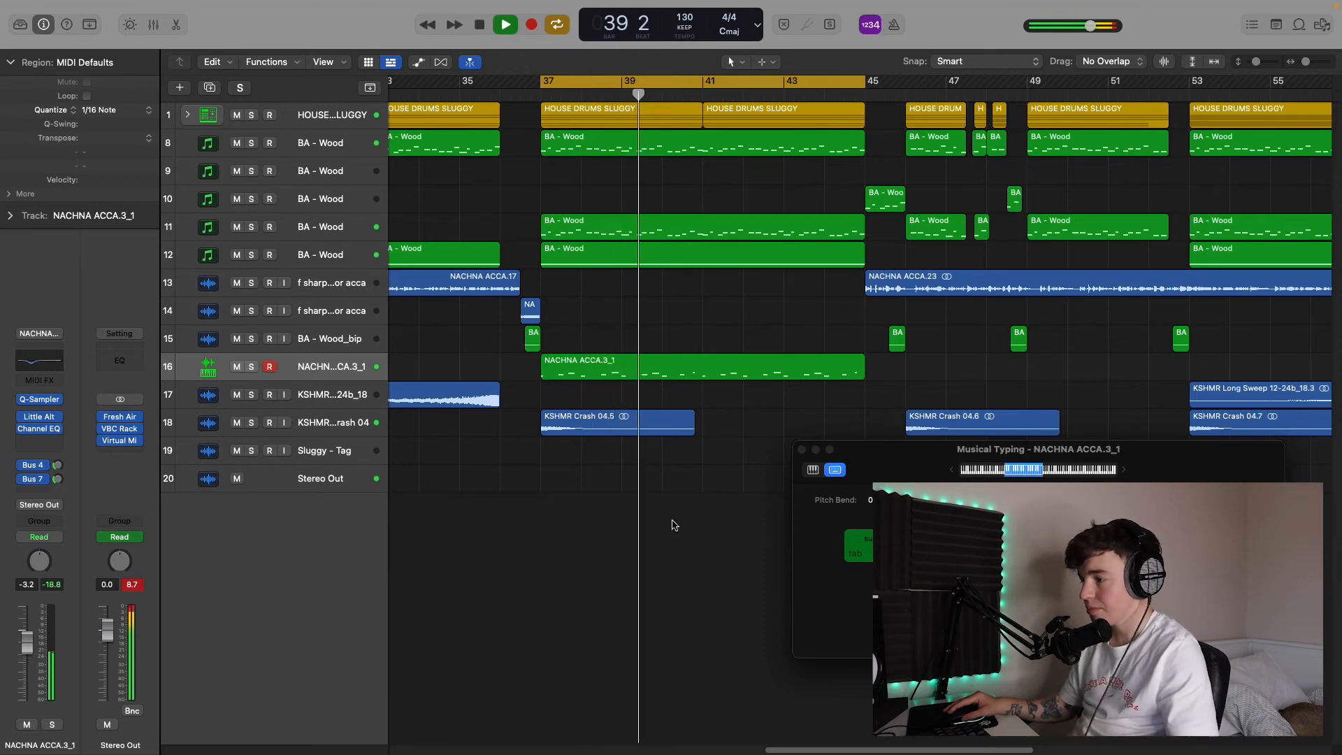
# Close the Musical Typing keyboard and look over the whole arrangement during playback
pyautogui.click(801, 450)
pyautogui.press('z')
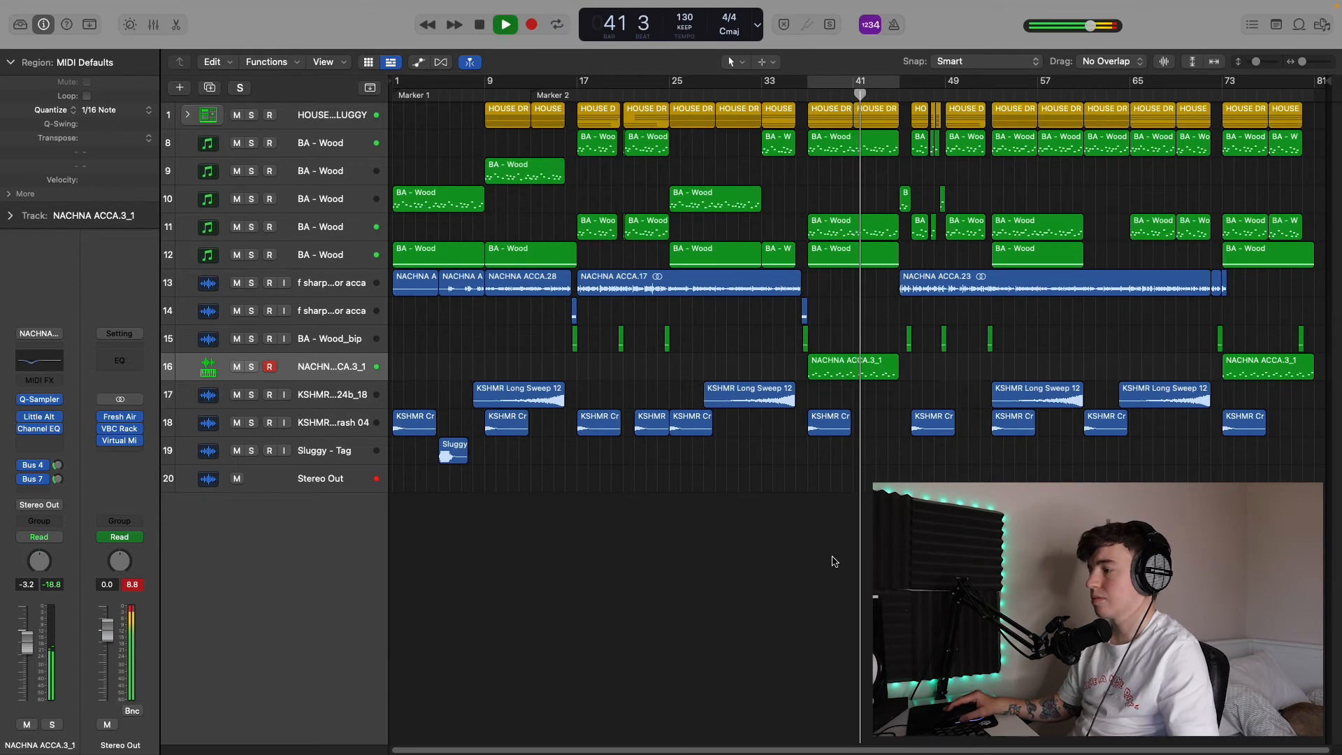
pyautogui.press('z')
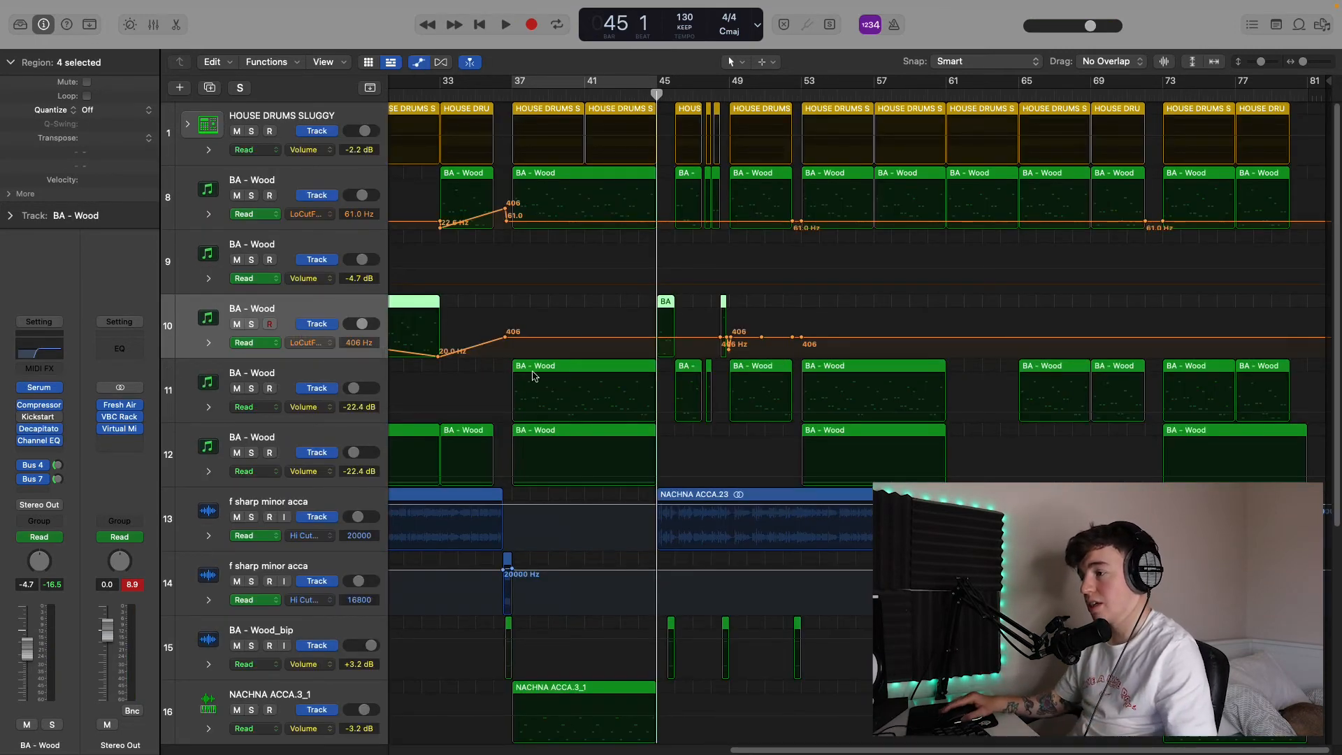
# Play back the transition at bar 45 and stop in bar 46
pyautogui.press('super+Right')
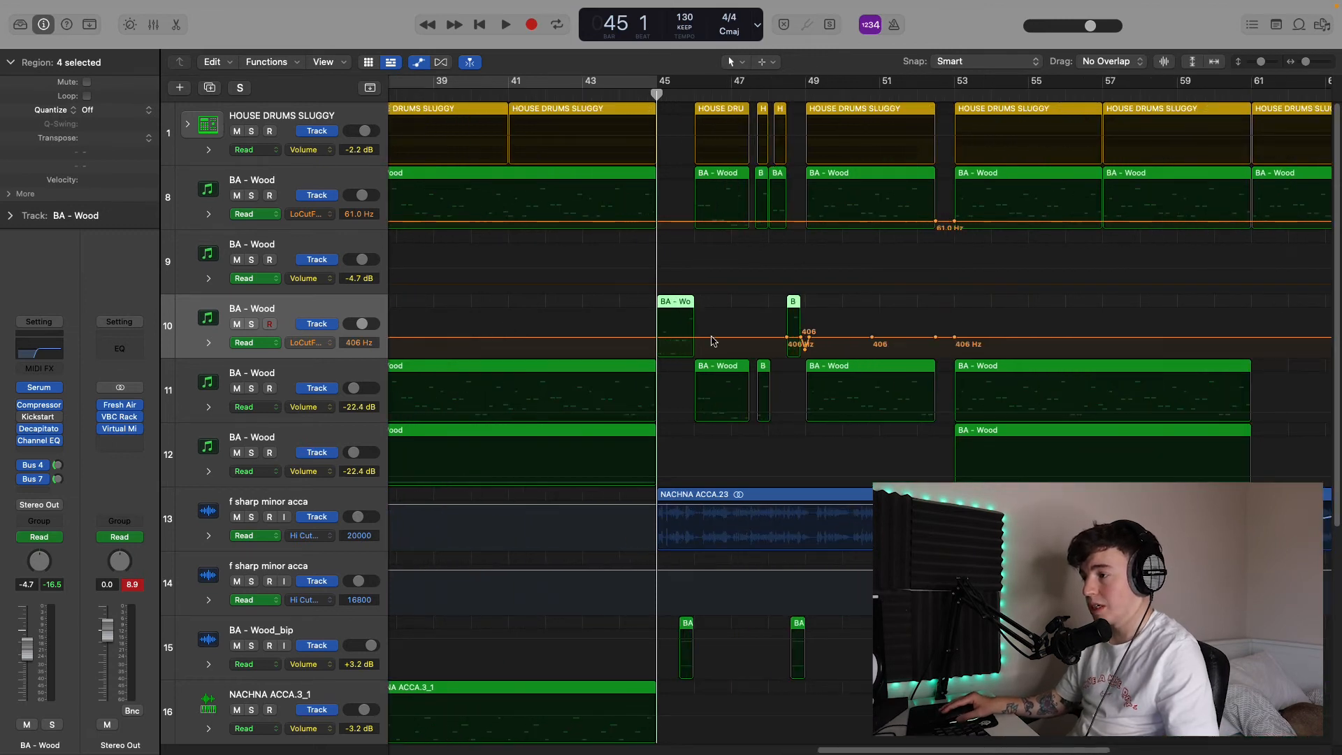
pyautogui.moveTo(630, 91); pyautogui.dragTo(655, 92)
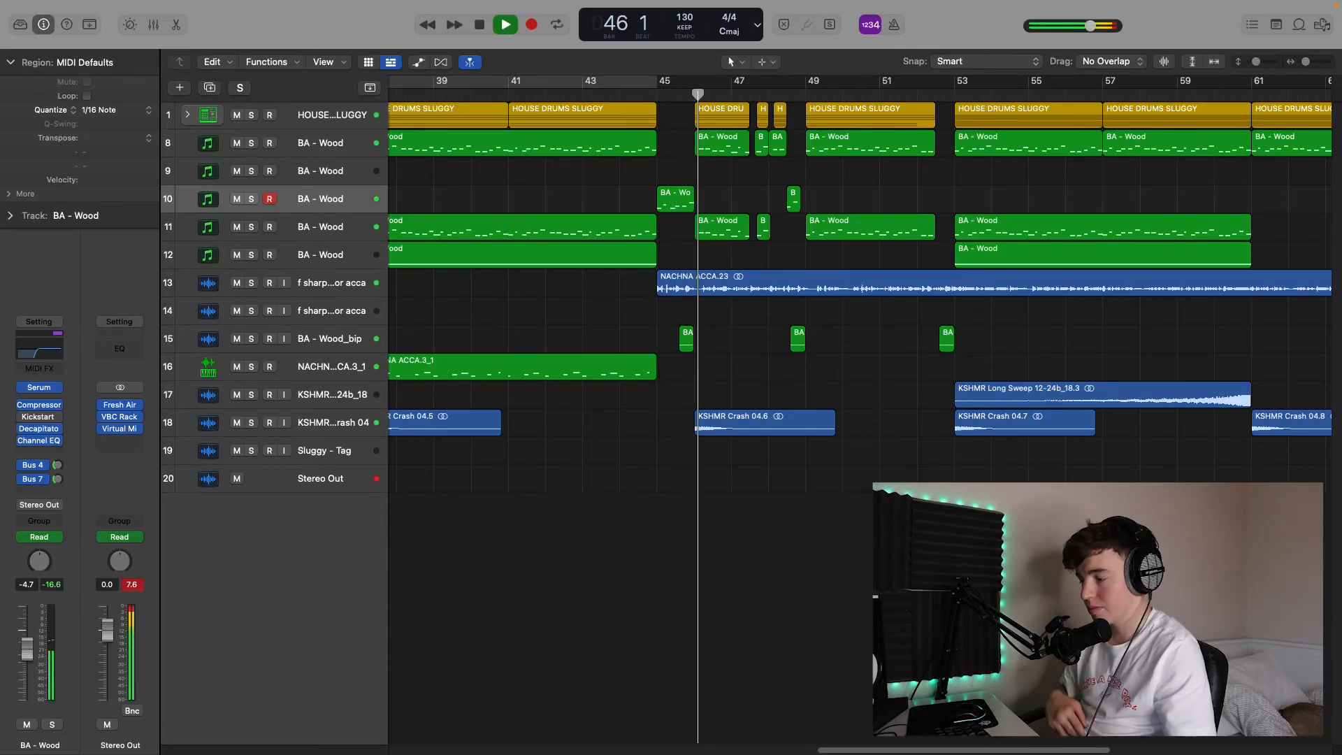
pyautogui.press('space')
# Replay the transition from bar 43, beat 2, with looping off, and stop playback in bar 49
pyautogui.hscroll(2, 613, 115)
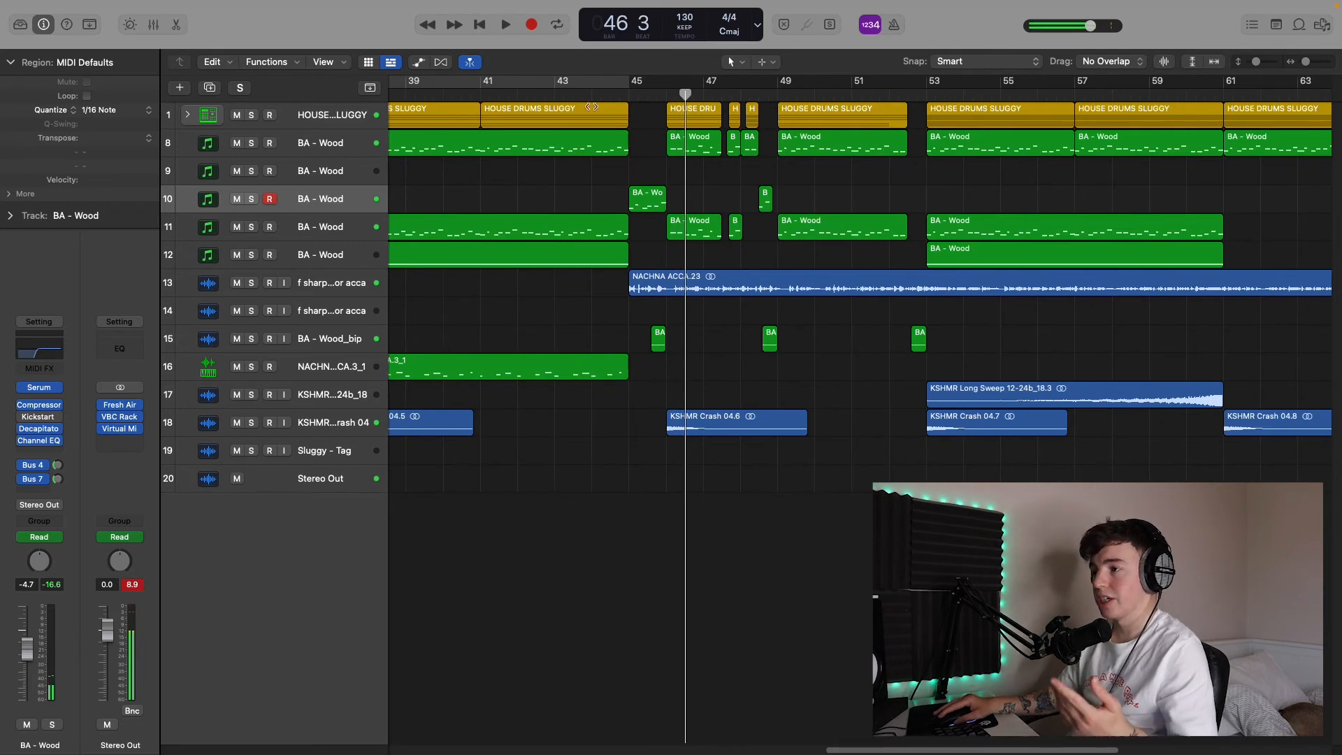
pyautogui.click(565, 92)
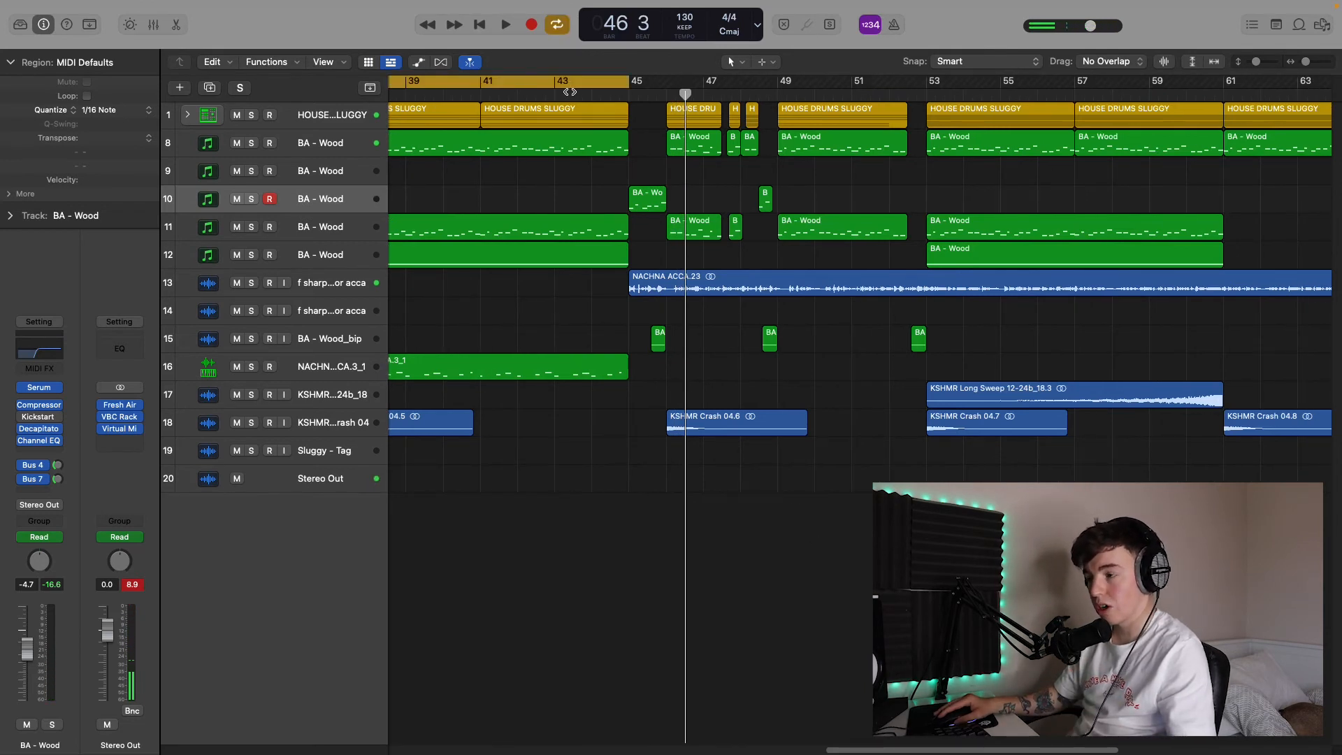
pyautogui.click(569, 91)
pyautogui.click(570, 82)
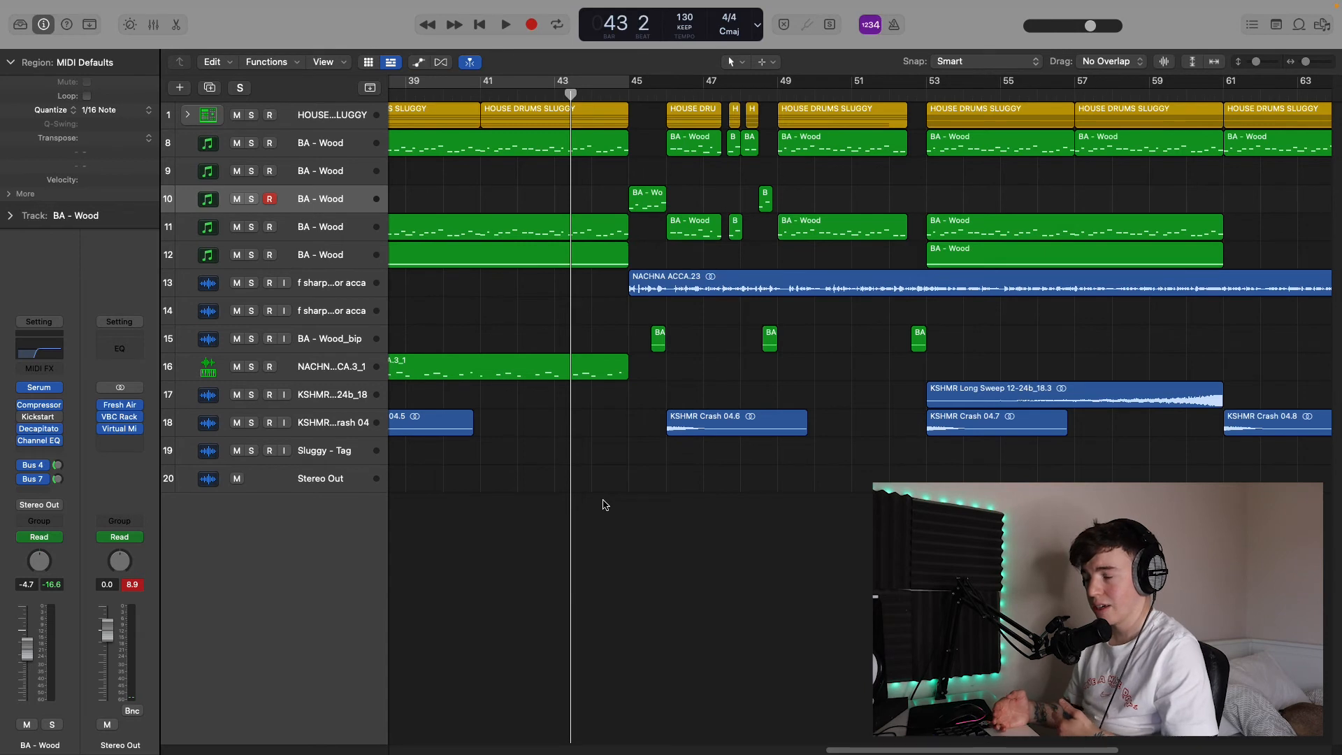
pyautogui.press('space')
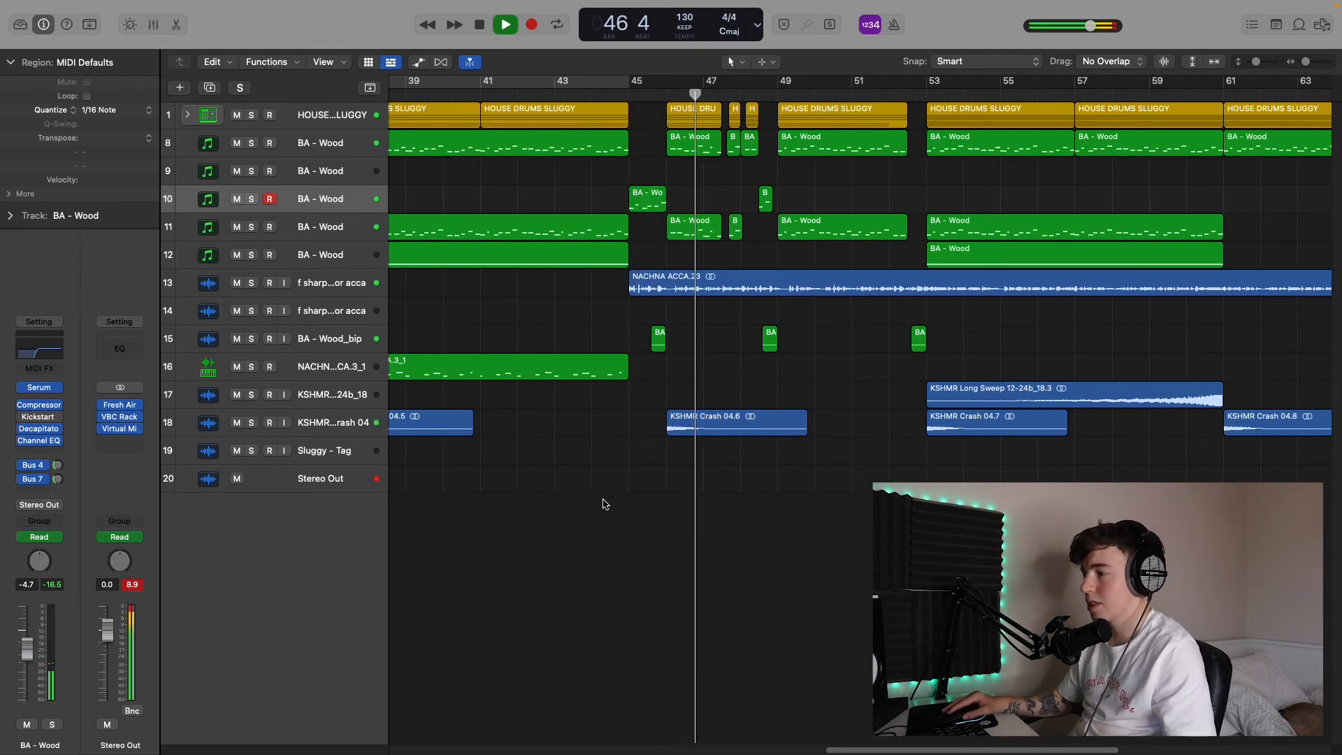
pyautogui.press('space')
# Inspect the Hi Cut automation on the f sharp minor acca vocal around bars 61 to 65, and play the arrangement from bar 60
pyautogui.press('a')
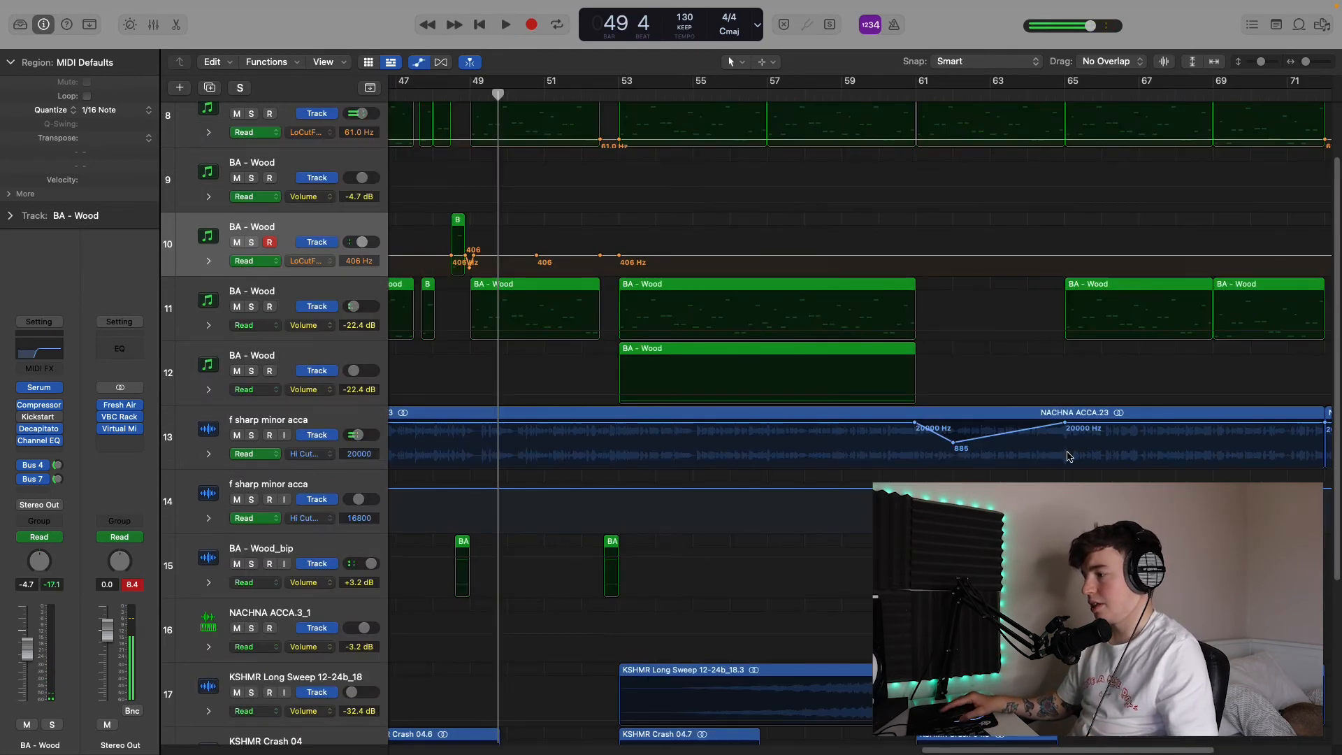
pyautogui.click(886, 92)
pyautogui.press('a')
pyautogui.press('space')
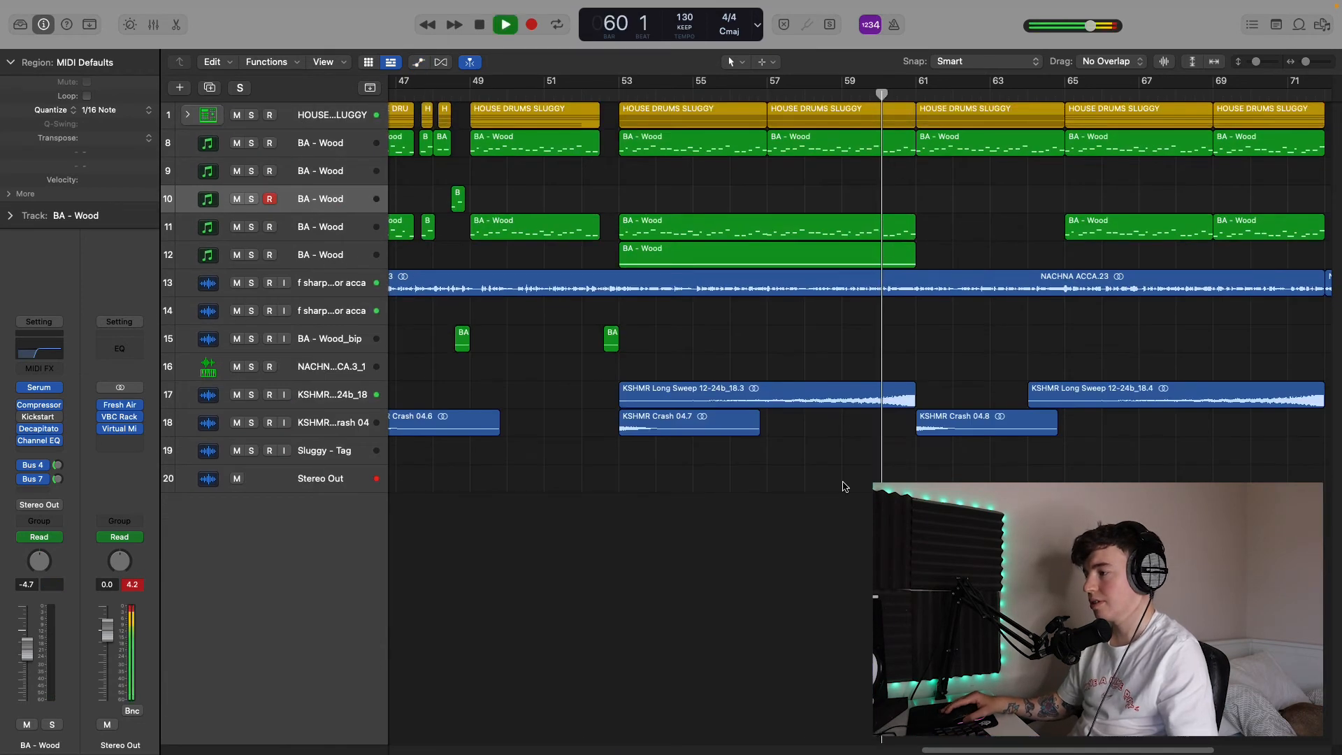
pyautogui.hscroll(3, 716, 464)
pyautogui.hscroll(1, 806, 515)
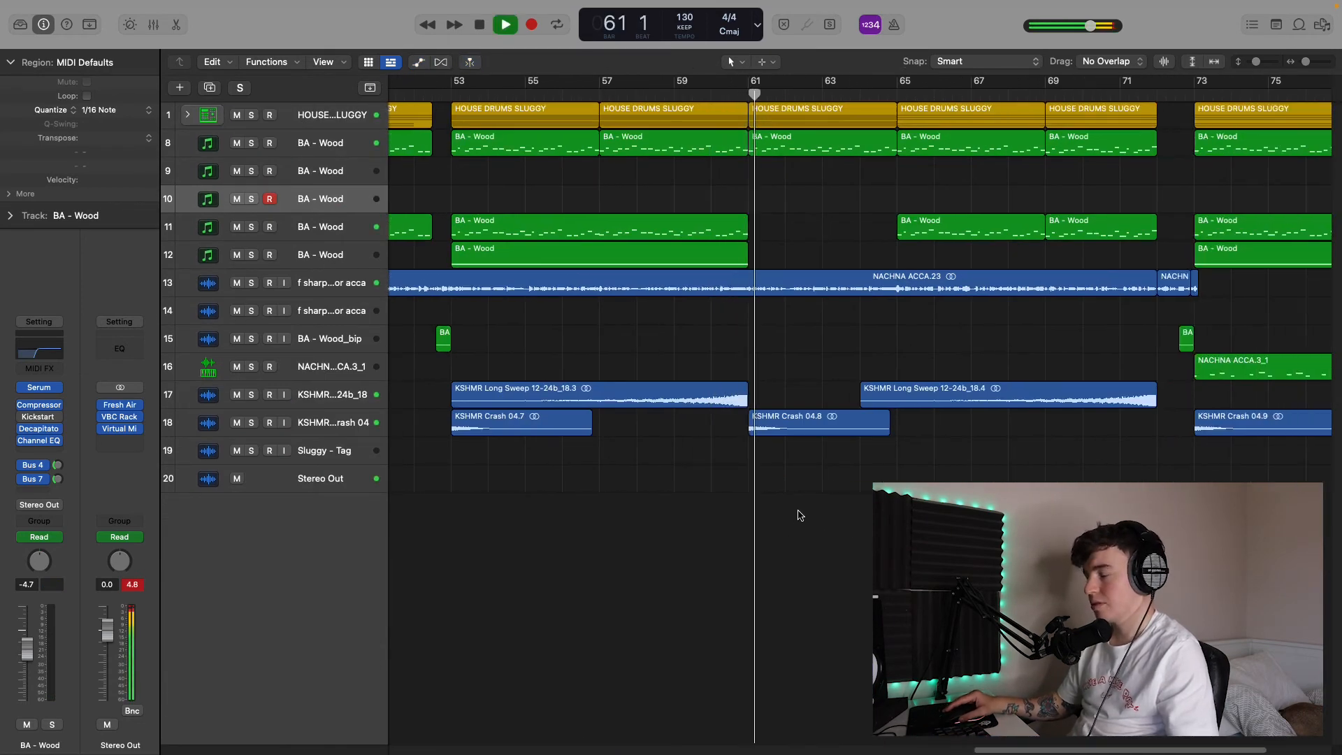
pyautogui.hscroll(1, 871, 507)
pyautogui.scroll(-5, 859, 498)
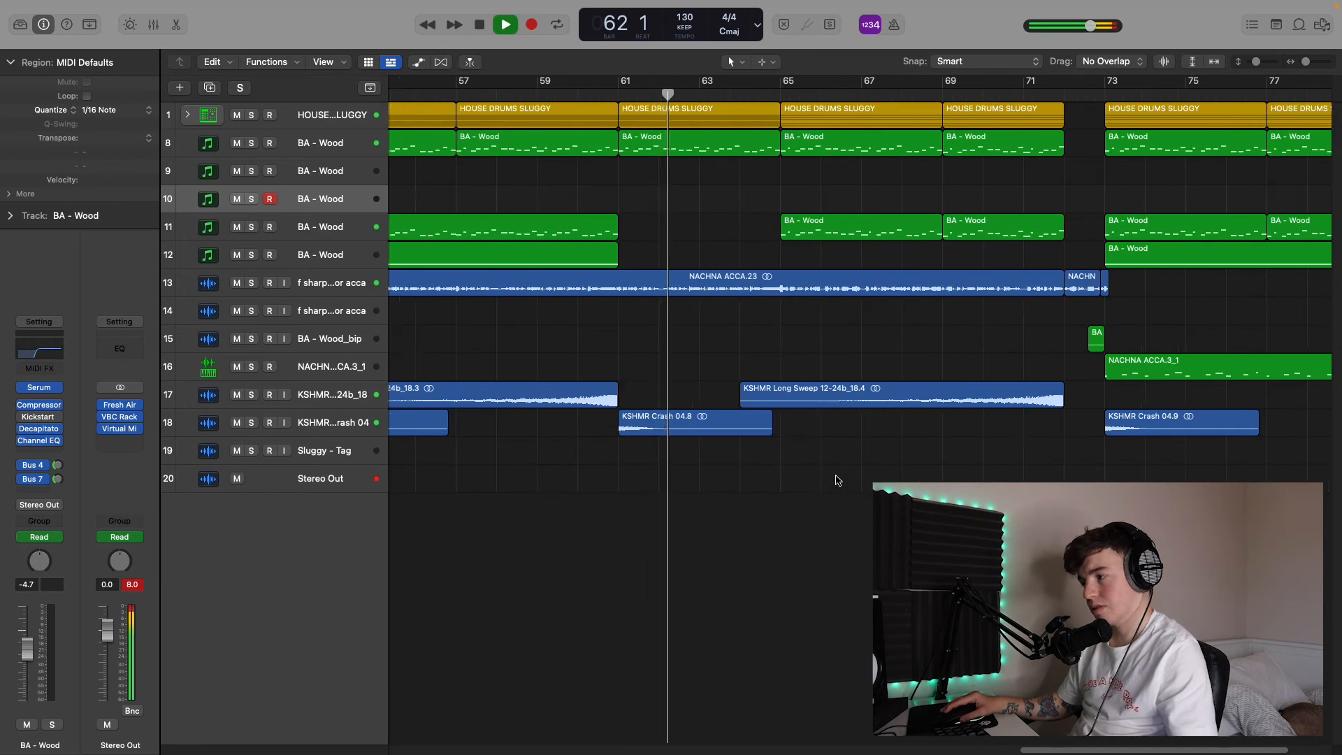
pyautogui.scroll(5, 860, 498)
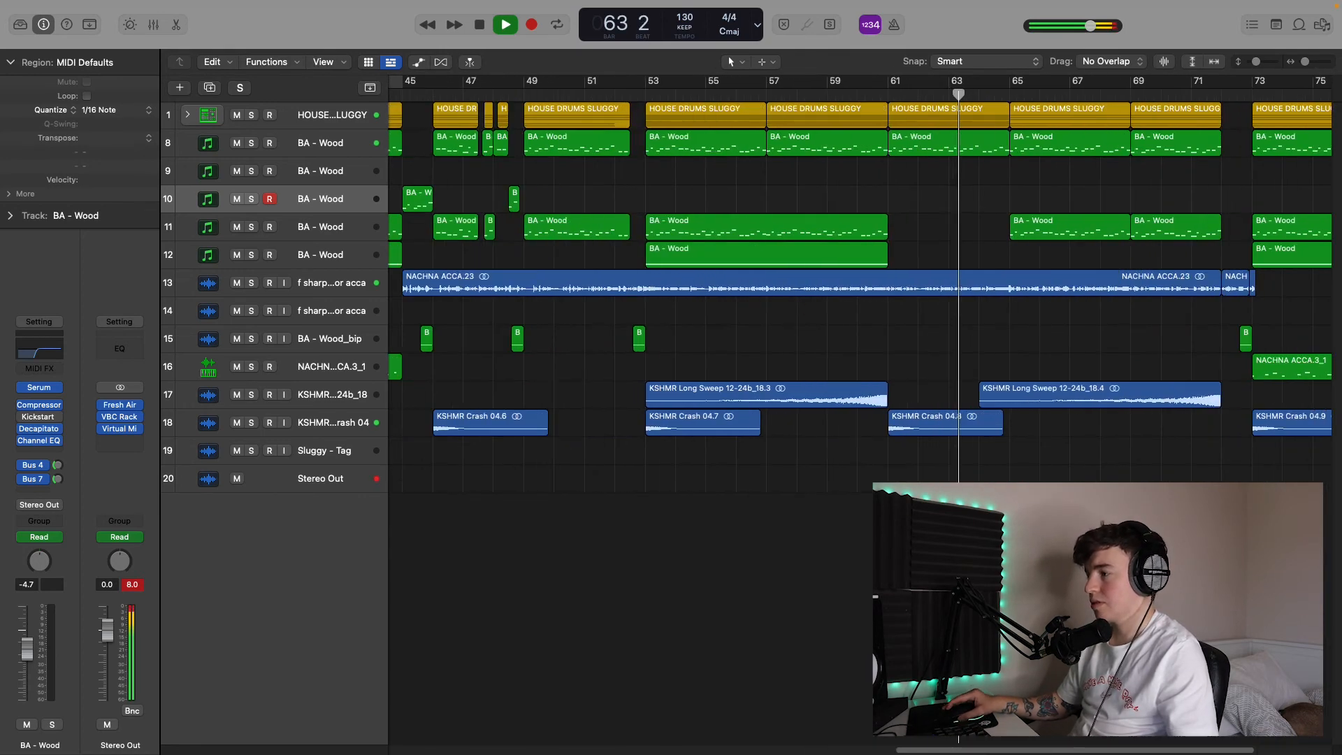